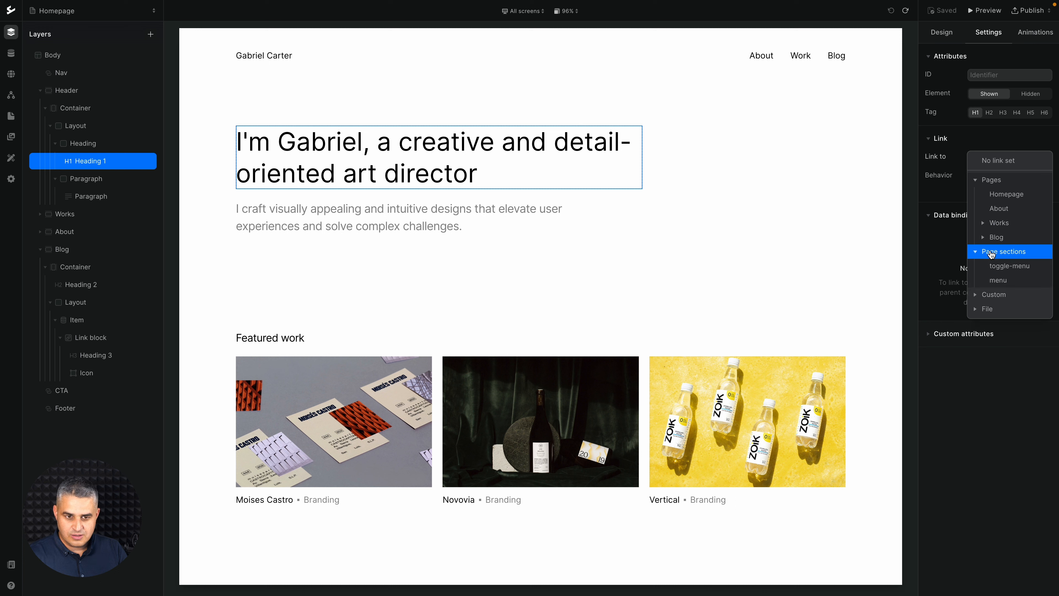
Step: Expand the Custom and File link target options for the header's Heading 1 and review them without choosing one
{"action": "left_click", "coordinate": [991, 295]}
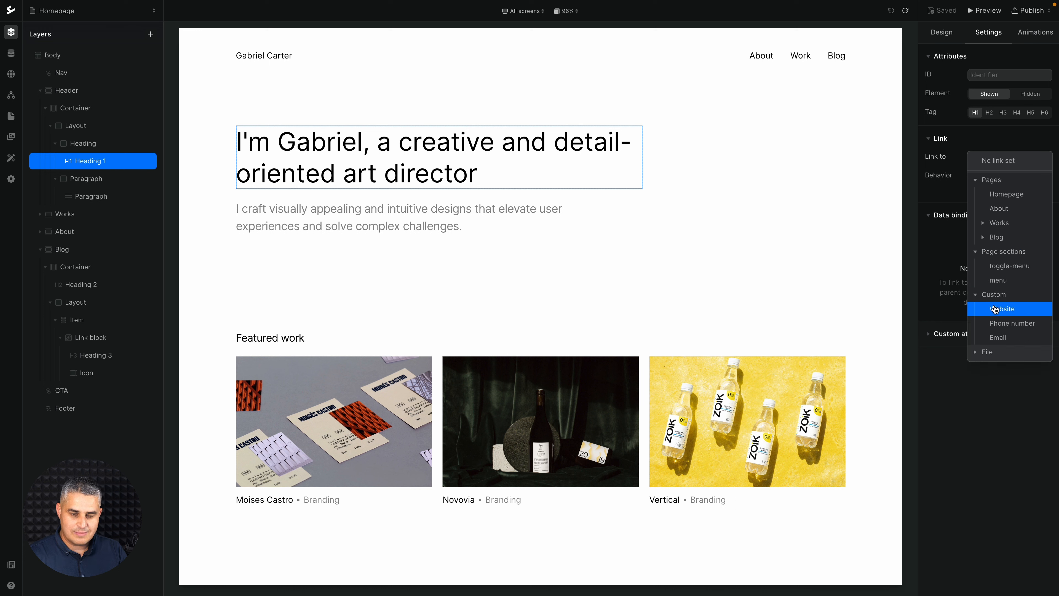
{"action": "left_click", "coordinate": [985, 353]}
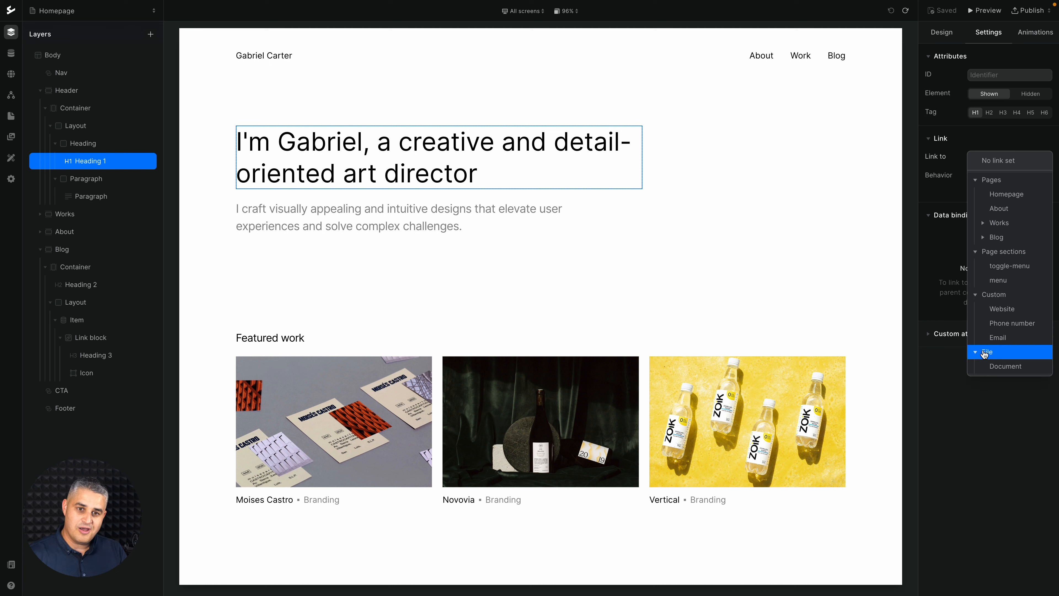
{"action": "left_click", "coordinate": [825, 272]}
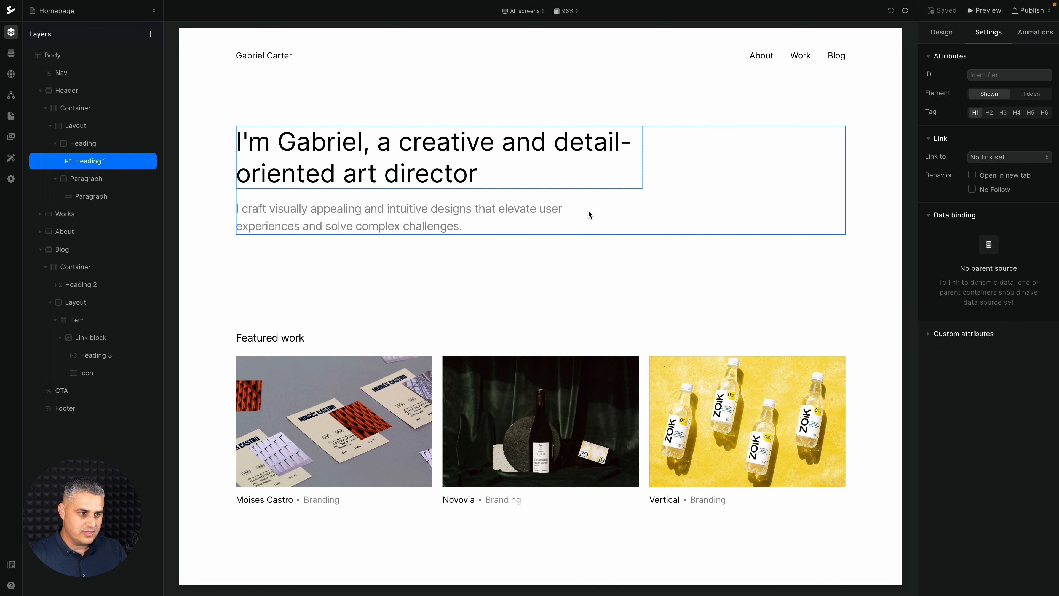
Step: Try adding an inline link to the word "intuitive" in the header paragraph and remove that link again
{"action": "left_click", "coordinate": [458, 213]}
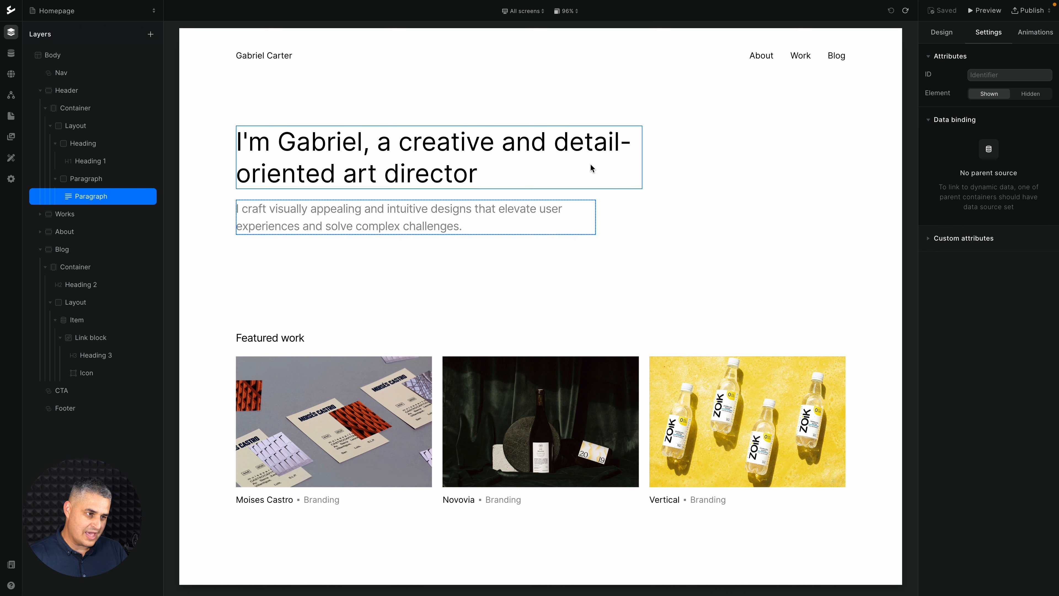
{"action": "double_click", "coordinate": [413, 211]}
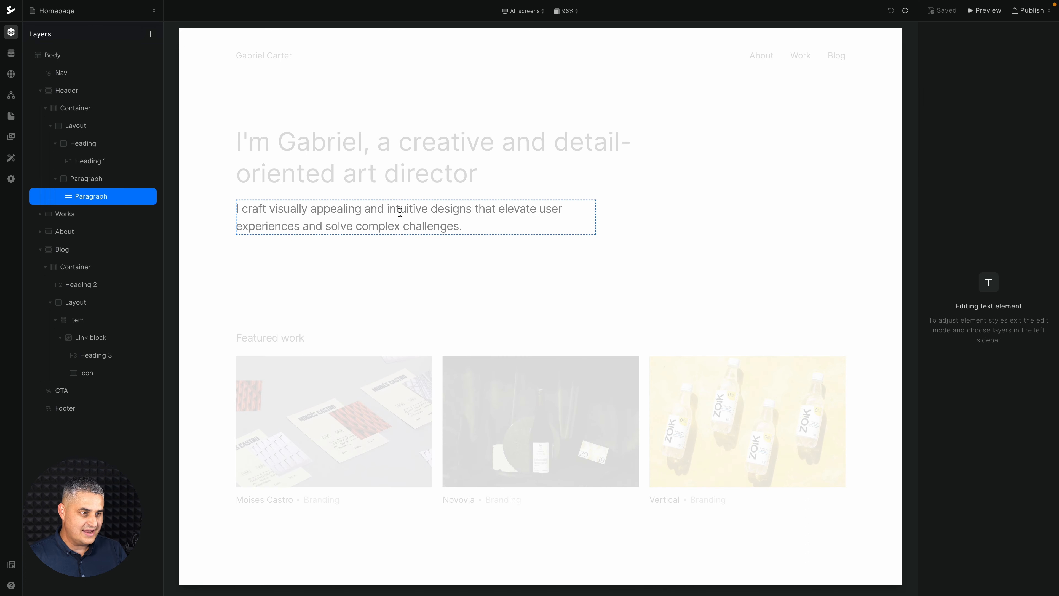
{"action": "double_click", "coordinate": [407, 210]}
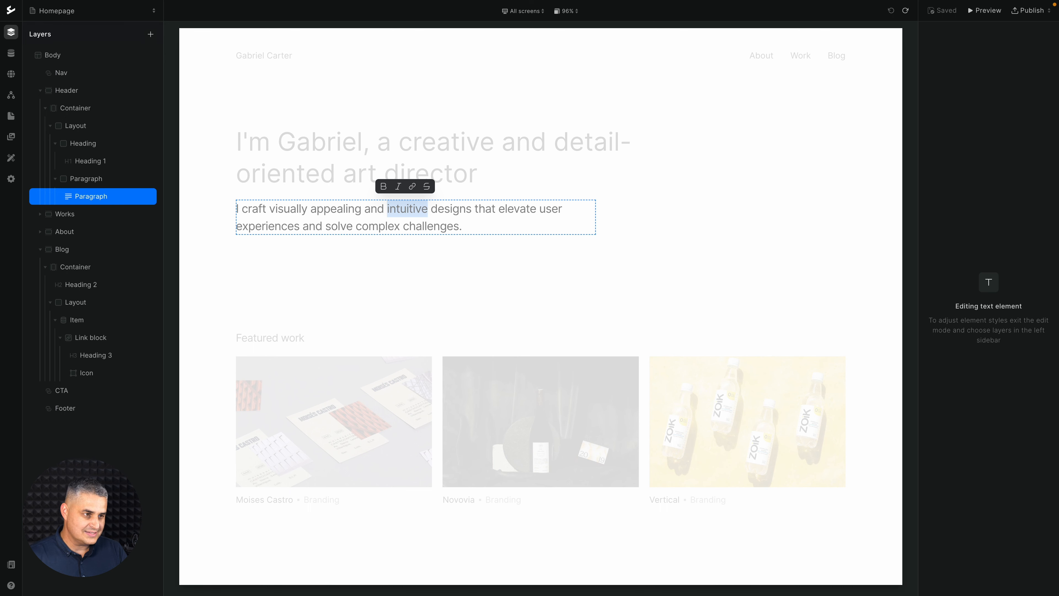
{"action": "left_click", "coordinate": [412, 186]}
{"action": "left_click", "coordinate": [477, 228]}
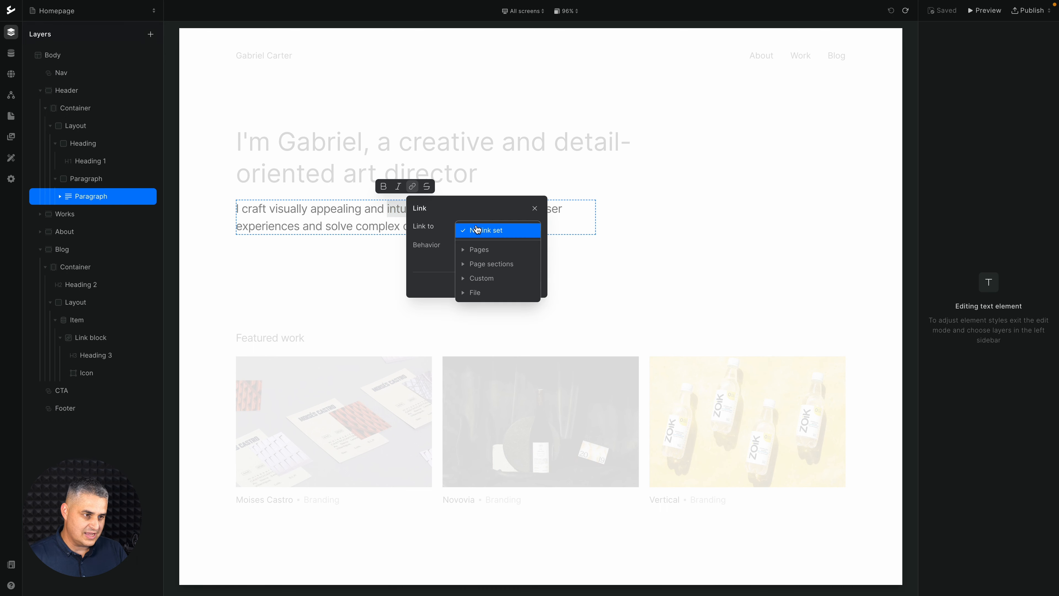
{"action": "left_click", "coordinate": [445, 238]}
{"action": "left_click", "coordinate": [516, 289]}
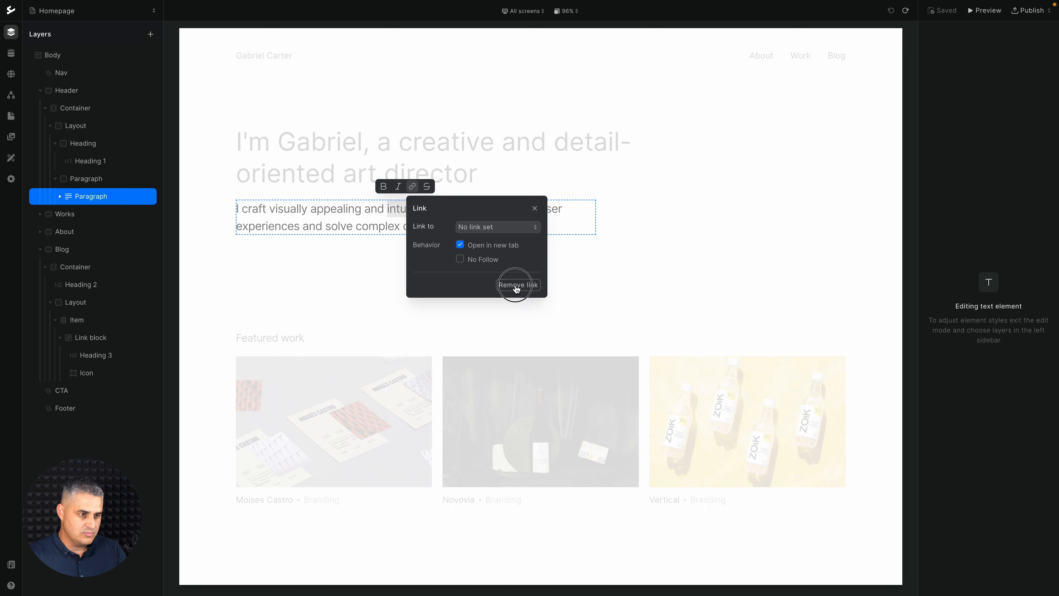
{"action": "key", "text": "Escape"}
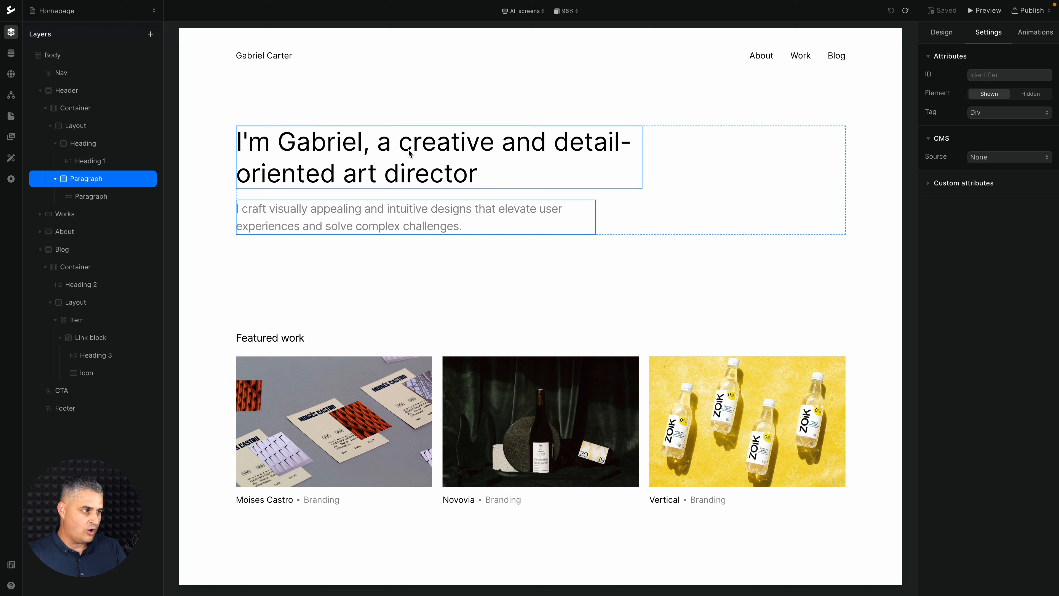
Step: Add a link block inside the header's Layout layer
{"action": "left_click", "coordinate": [101, 127]}
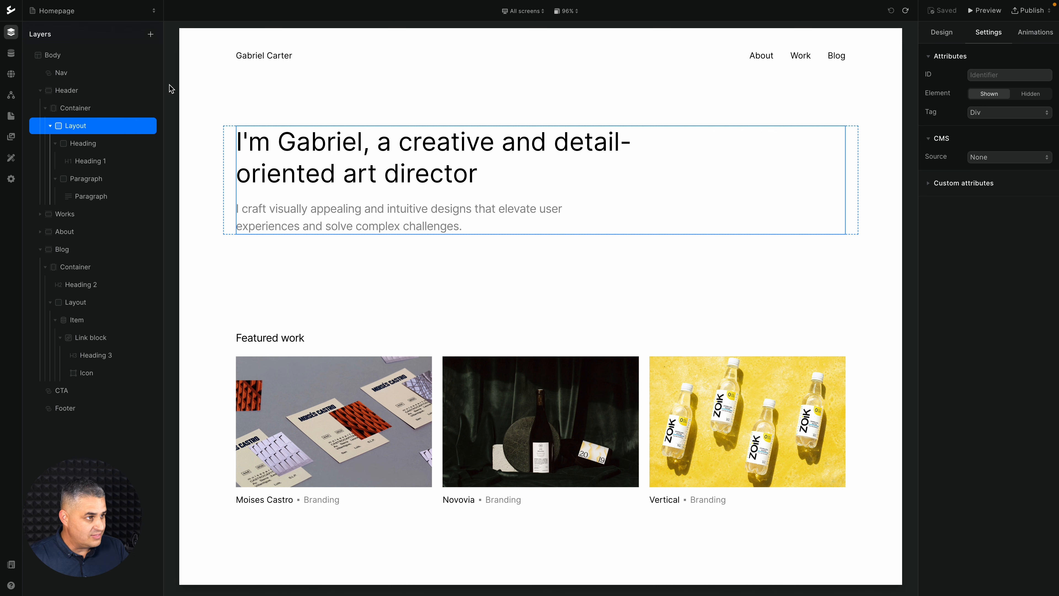
{"action": "left_click", "coordinate": [150, 35]}
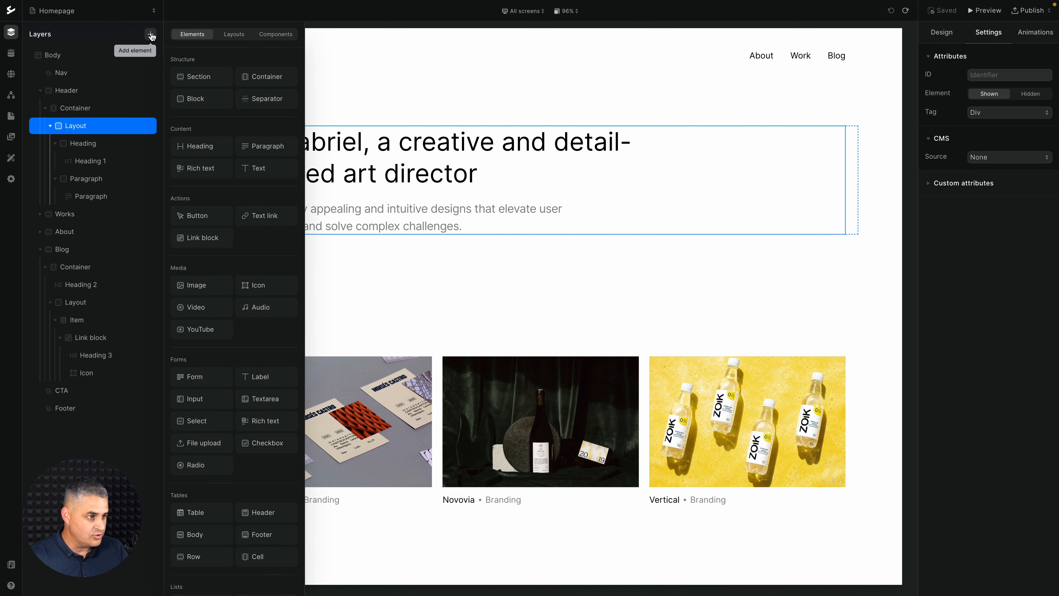
{"action": "left_click", "coordinate": [203, 238]}
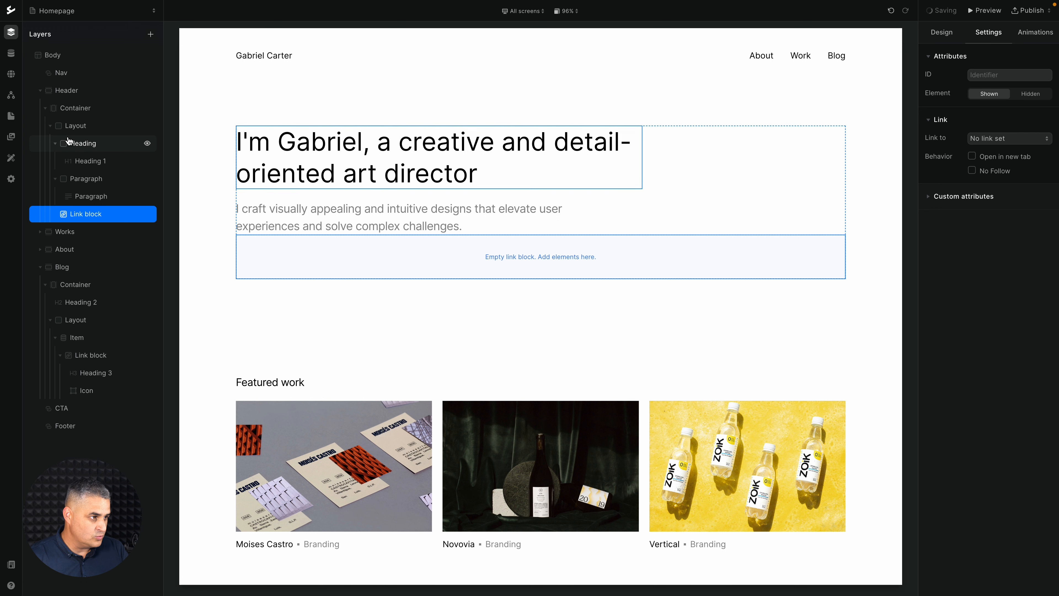
Step: Move the header's Heading and Paragraph blocks into the new link block and check its link settings
{"action": "left_click_drag", "start_coordinate": [67, 143], "coordinate": [74, 217]}
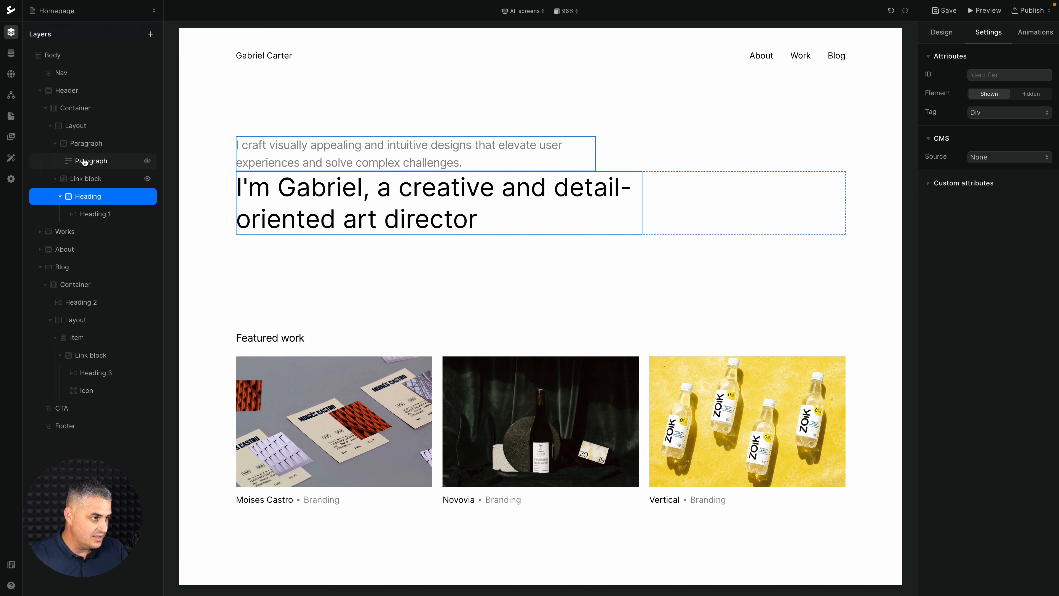
{"action": "left_click", "coordinate": [85, 146]}
{"action": "left_click_drag", "start_coordinate": [84, 146], "coordinate": [78, 184]}
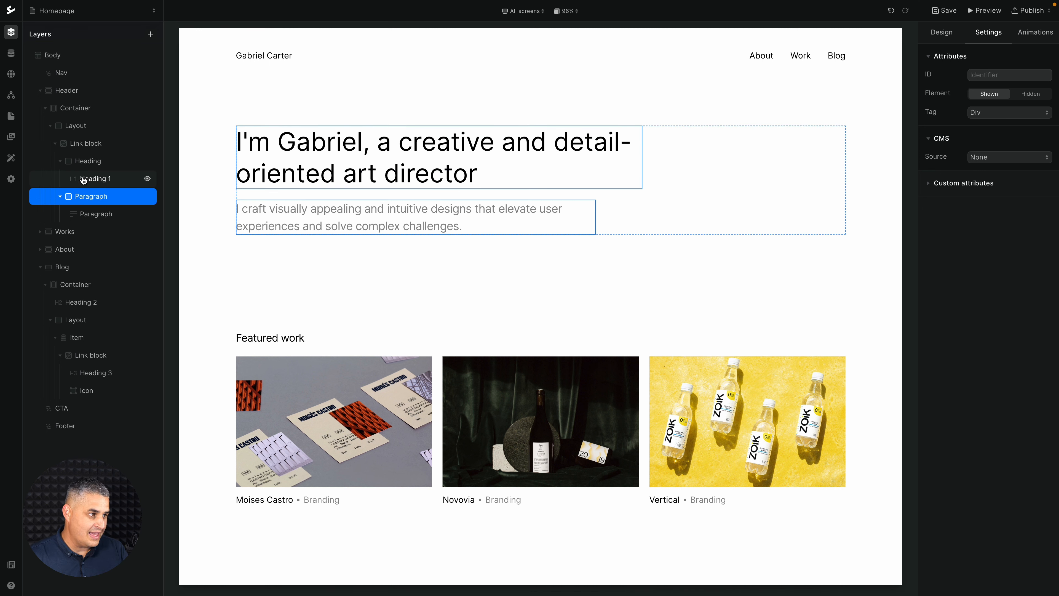
{"action": "left_click", "coordinate": [89, 144]}
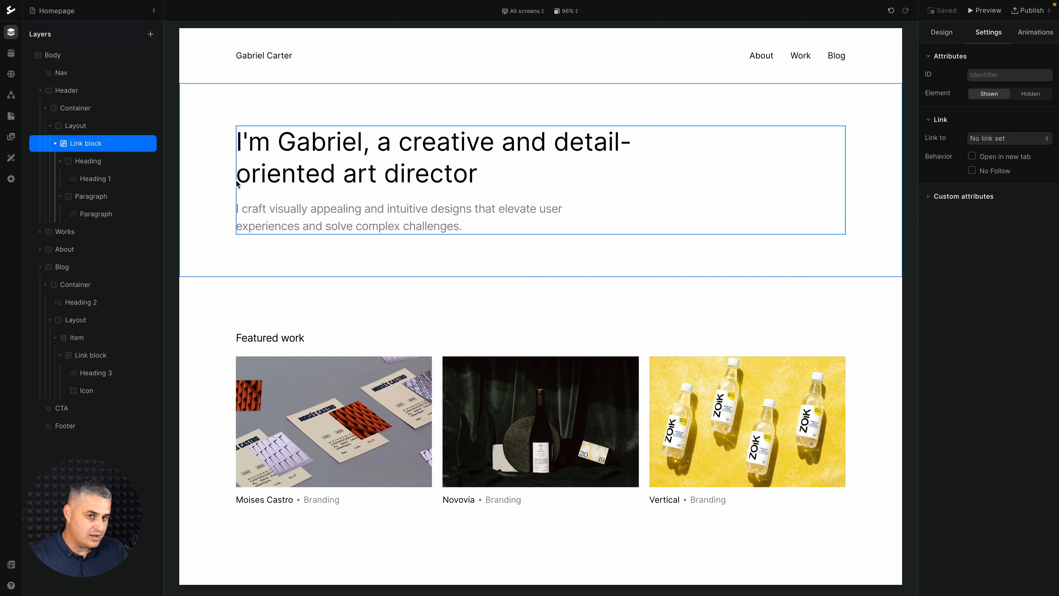
{"action": "left_click", "coordinate": [989, 138]}
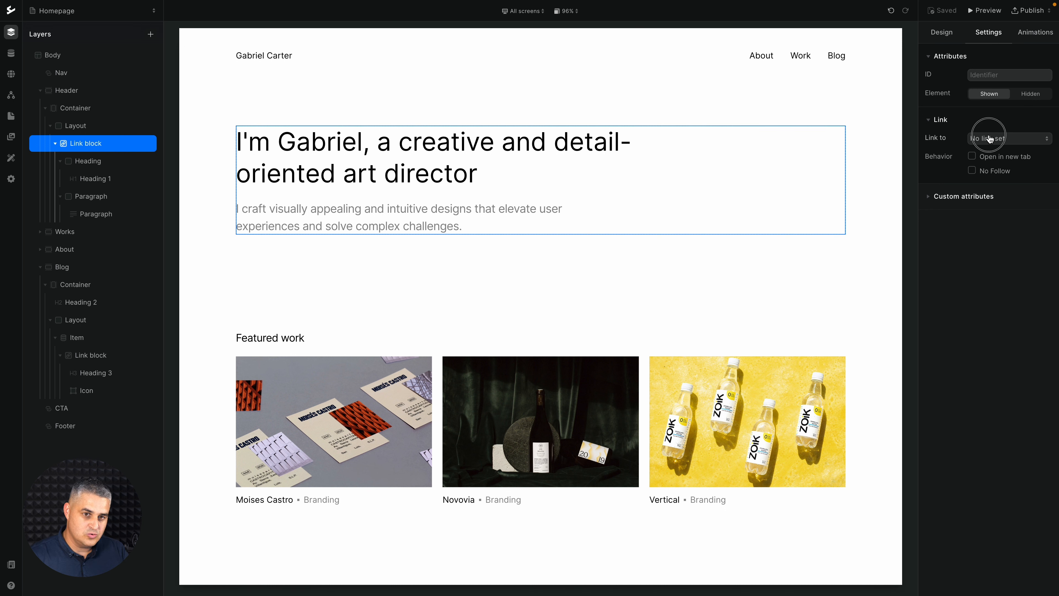
{"action": "left_click", "coordinate": [944, 183]}
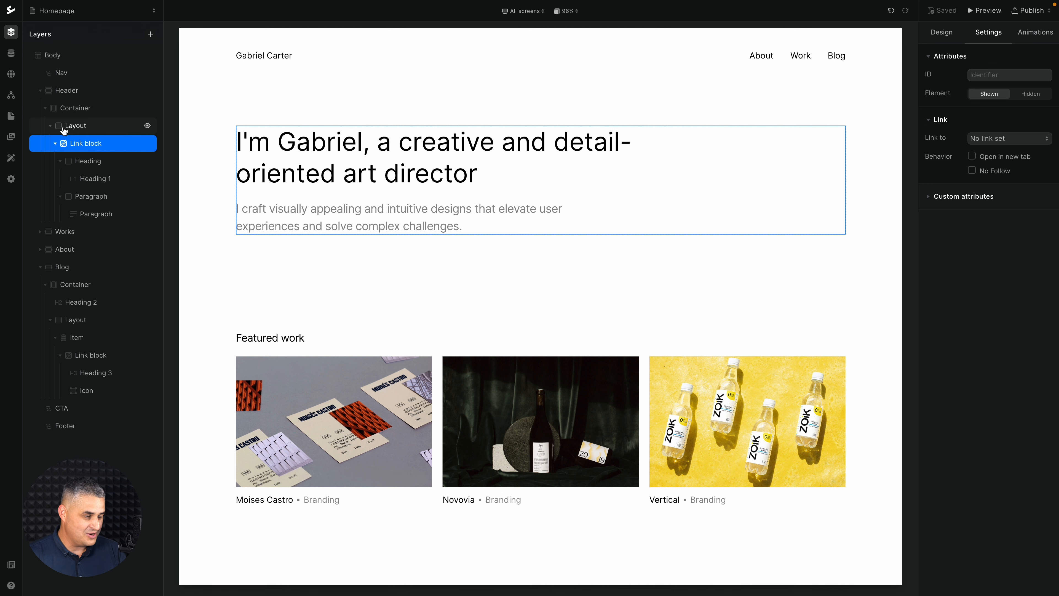
Step: Undo both moves into the link block and the addition of the link block itself
{"action": "key", "text": "ctrl+z"}
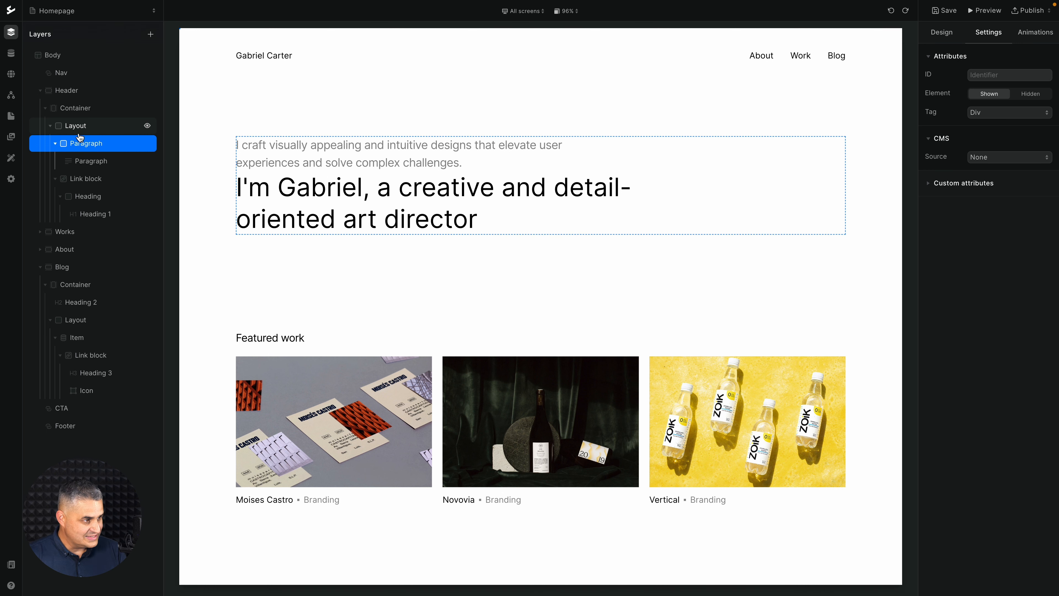
{"action": "key", "text": "ctrl+z"}
{"action": "key", "text": "ctrl+z"}
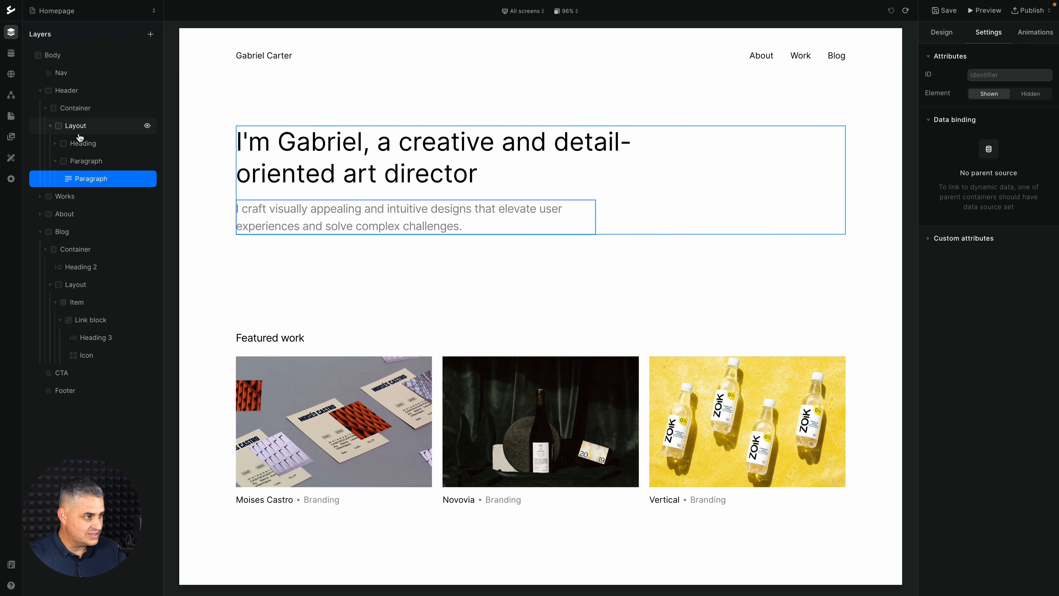
Step: Try wrapping the header's Layout in a new link block added to the Container, and undo both changes
{"action": "left_click", "coordinate": [80, 108]}
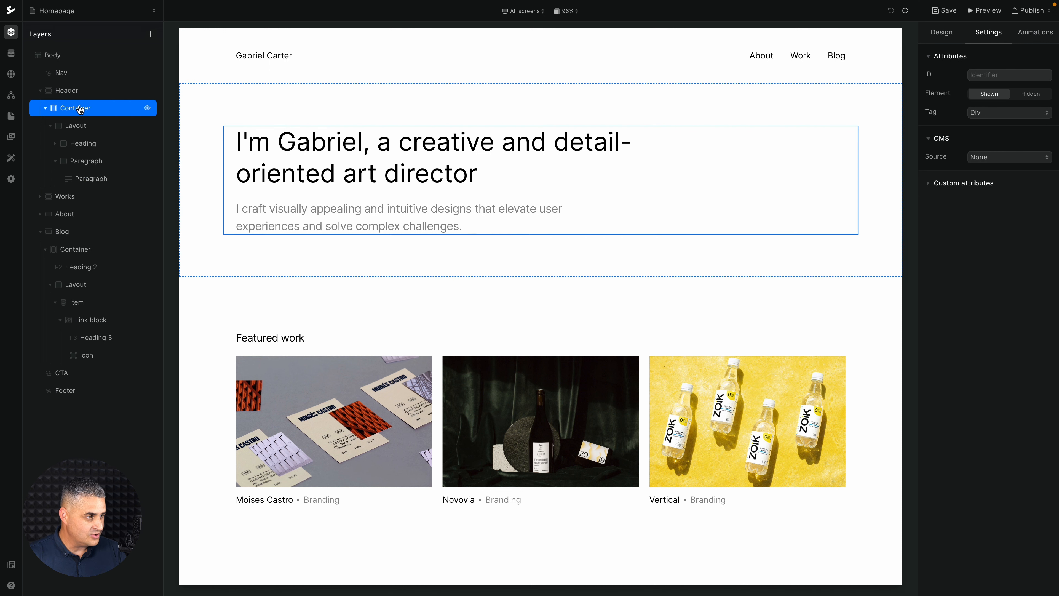
{"action": "key", "text": "a"}
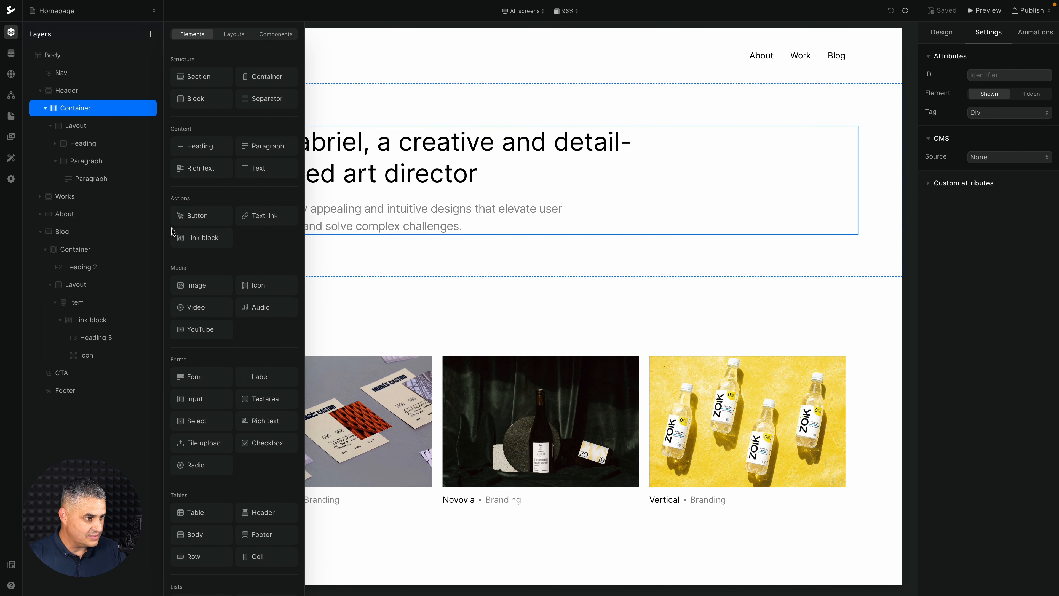
{"action": "left_click", "coordinate": [195, 238]}
{"action": "left_click_drag", "start_coordinate": [75, 126], "coordinate": [77, 200]}
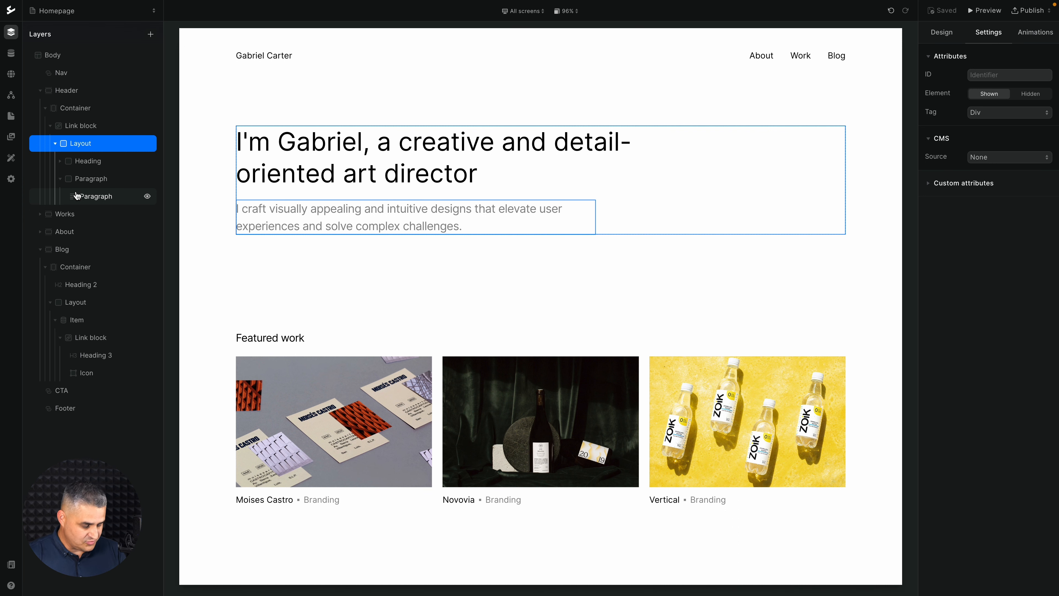
{"action": "left_click_drag", "start_coordinate": [76, 196], "coordinate": [77, 195]}
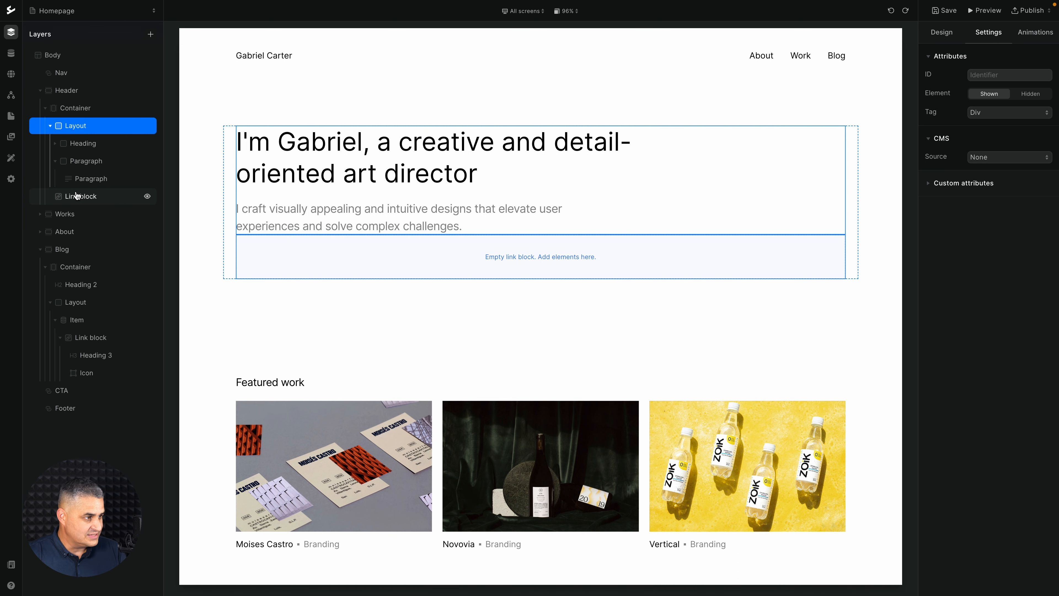
{"action": "key", "text": "ctrl+z"}
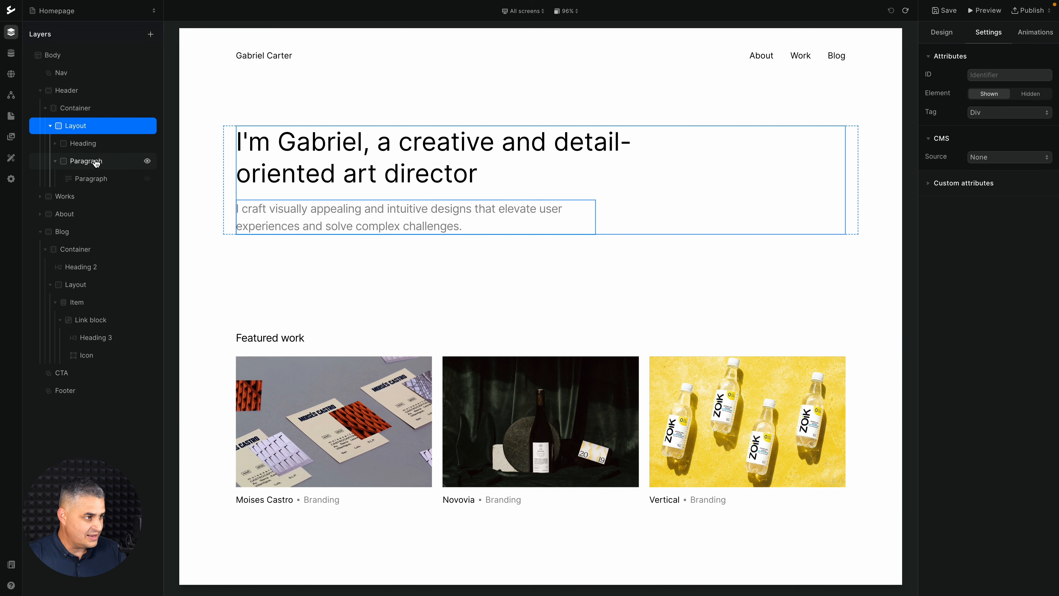
Step: Convert the header's Layout layer to a link block
{"action": "right_click", "coordinate": [74, 124]}
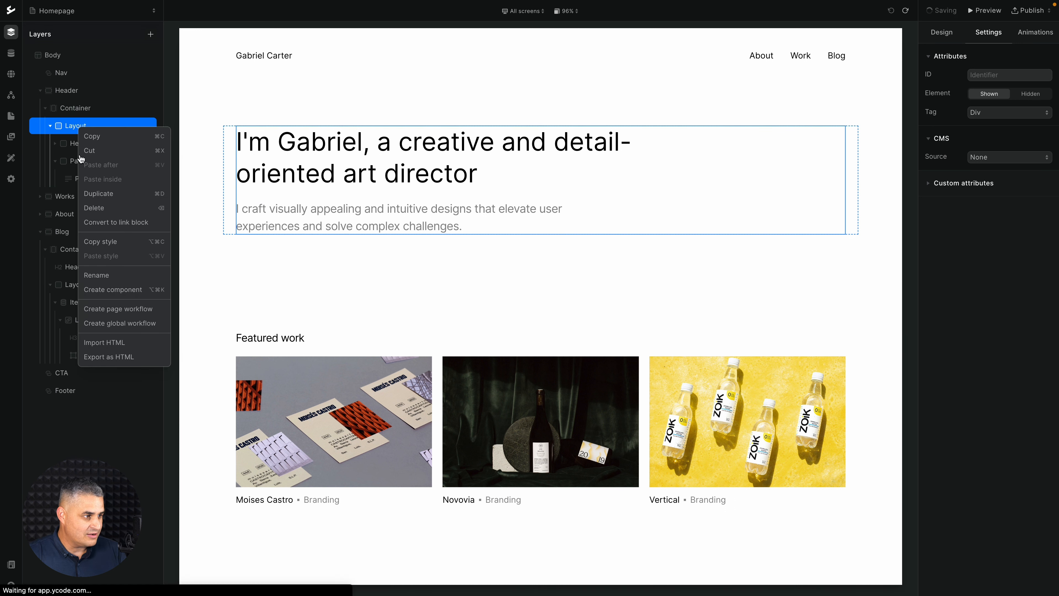
{"action": "left_click", "coordinate": [111, 225]}
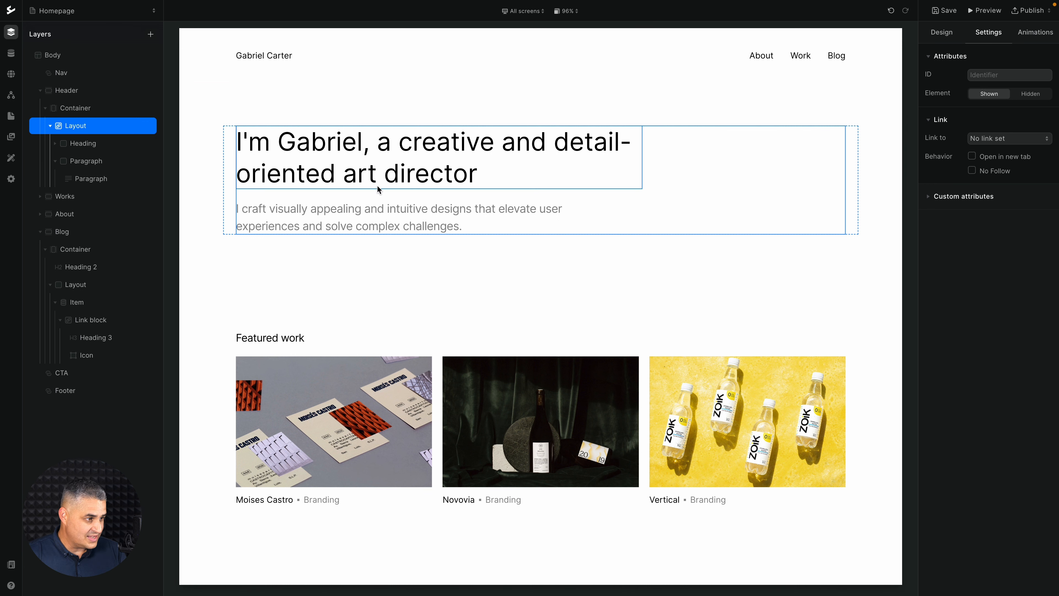
Step: Examine the link settings and nested layers of the link block inside the Works section's Item
{"action": "left_click", "coordinate": [63, 197]}
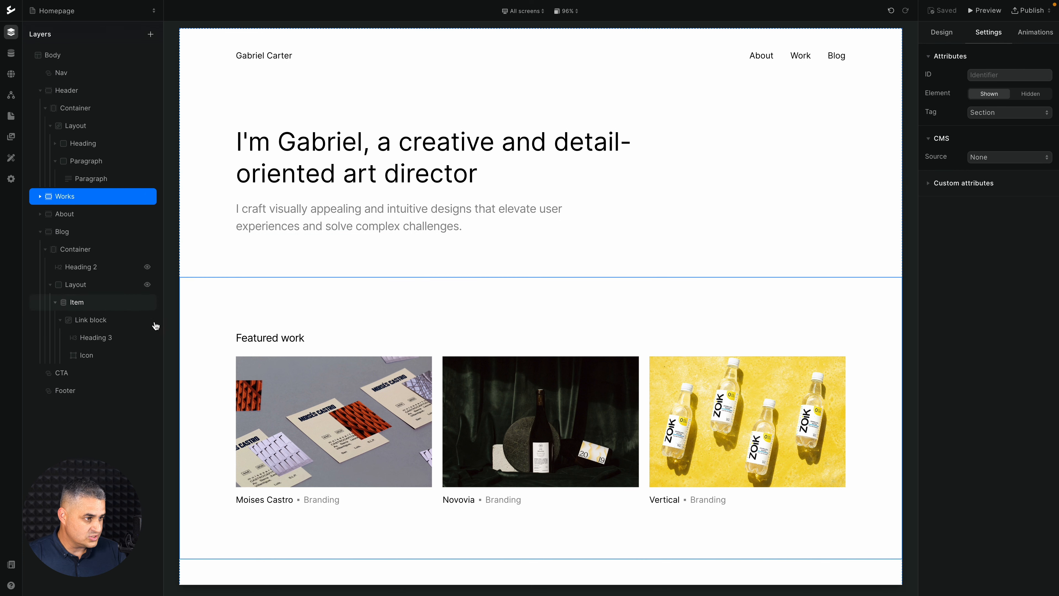
{"action": "left_click", "coordinate": [285, 413]}
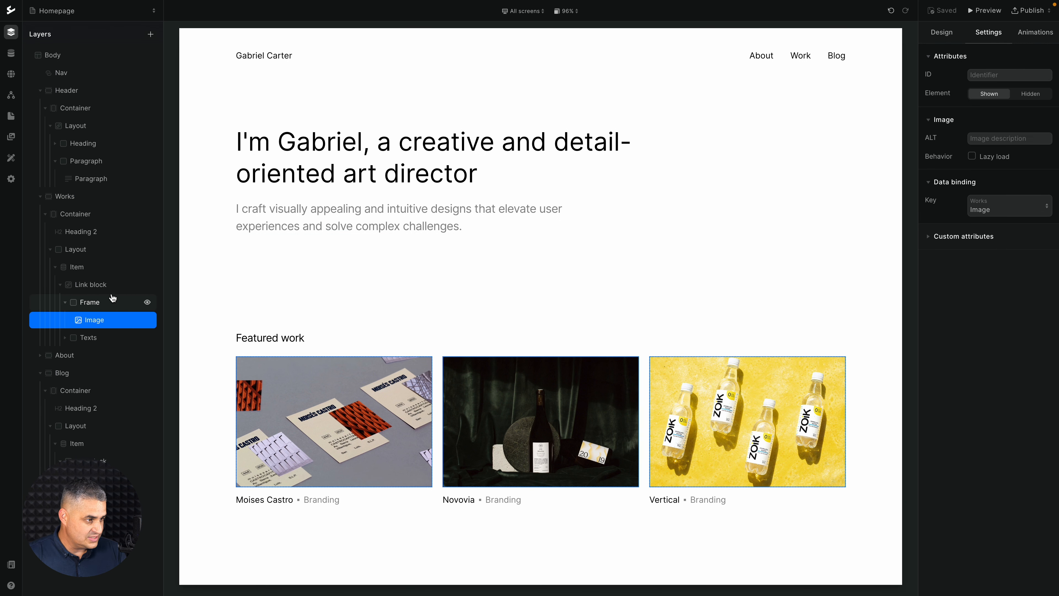
{"action": "left_click", "coordinate": [80, 287]}
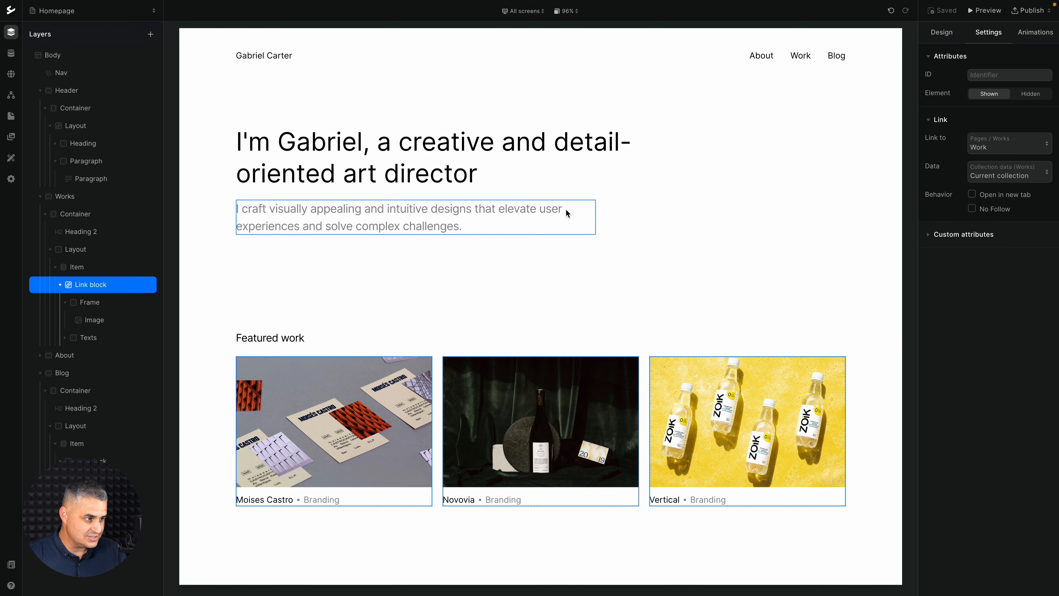
{"action": "left_click", "coordinate": [64, 338]}
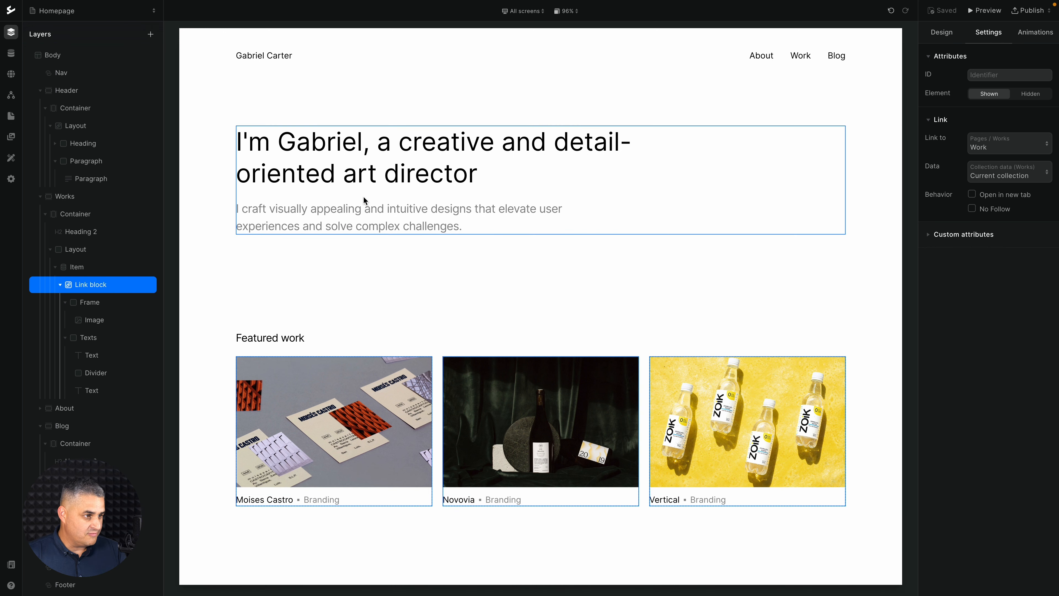
Step: Open the Nav component's master for editing and examine the link settings of the desktop menu's About link
{"action": "key", "text": "a"}
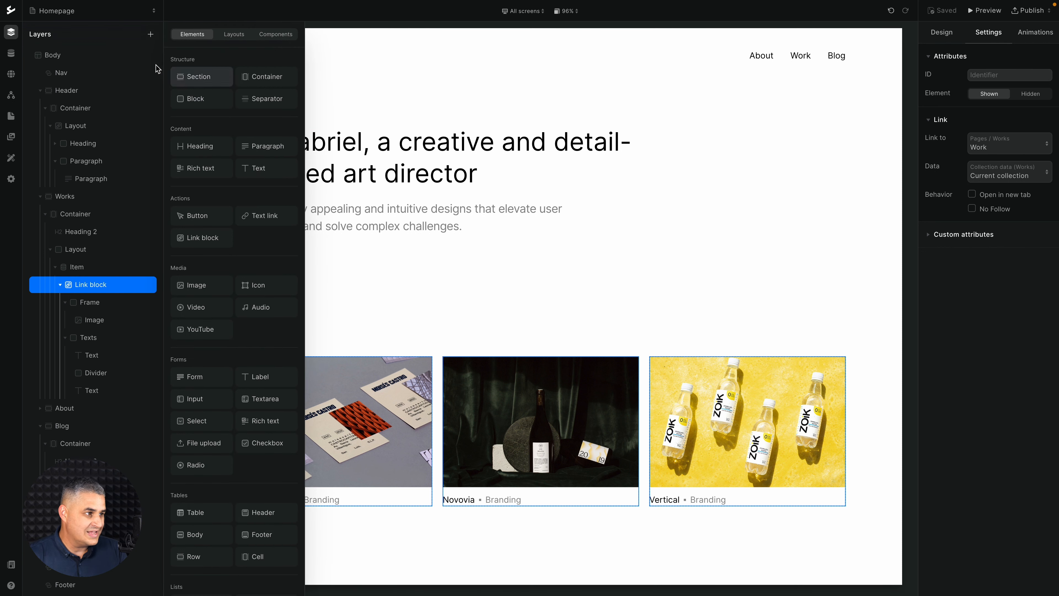
{"action": "left_click", "coordinate": [77, 73]}
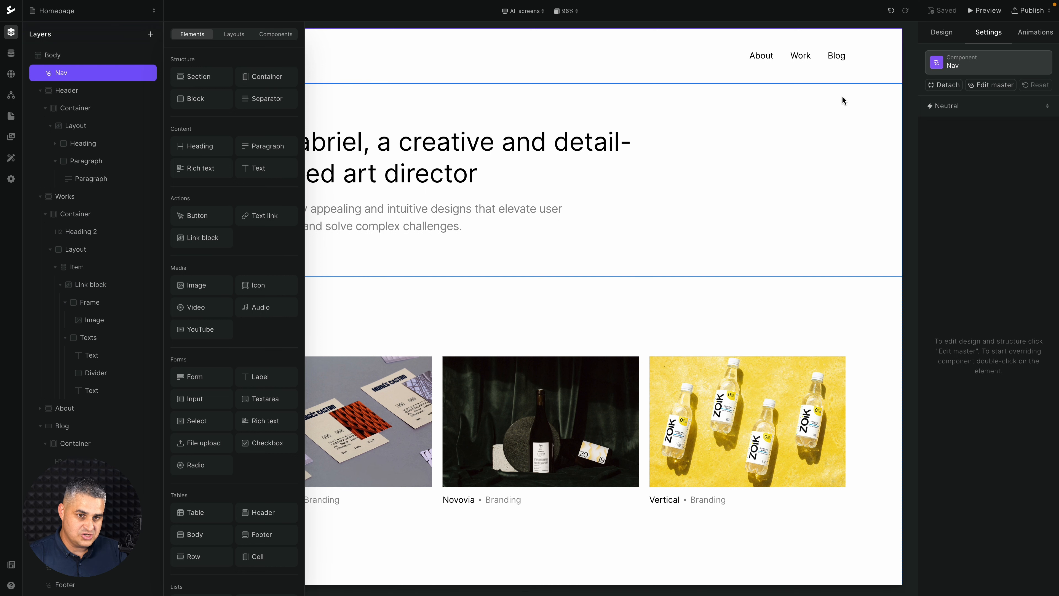
{"action": "left_click", "coordinate": [984, 86]}
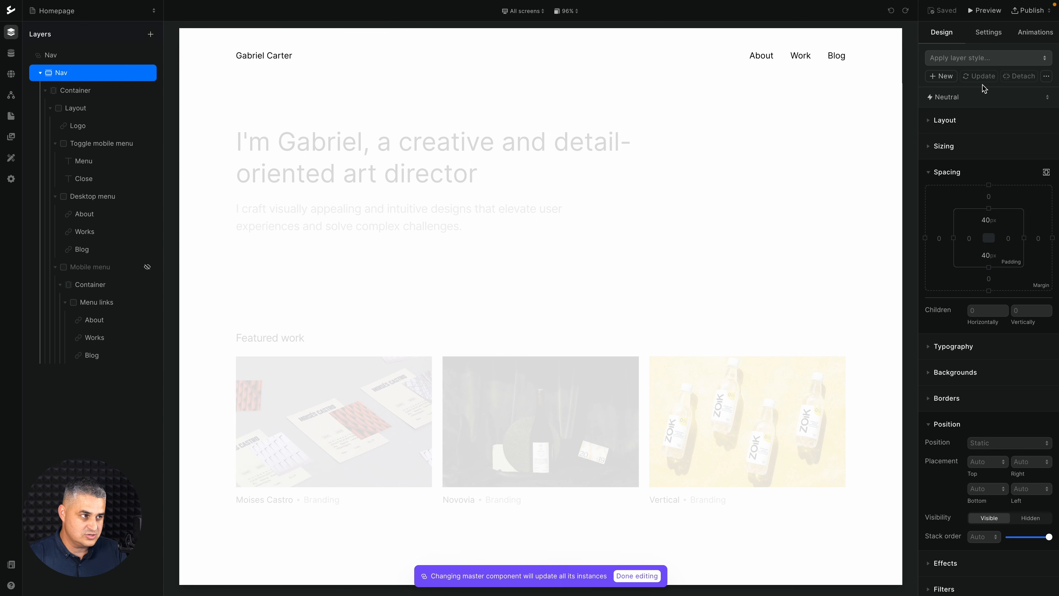
{"action": "left_click", "coordinate": [765, 58]}
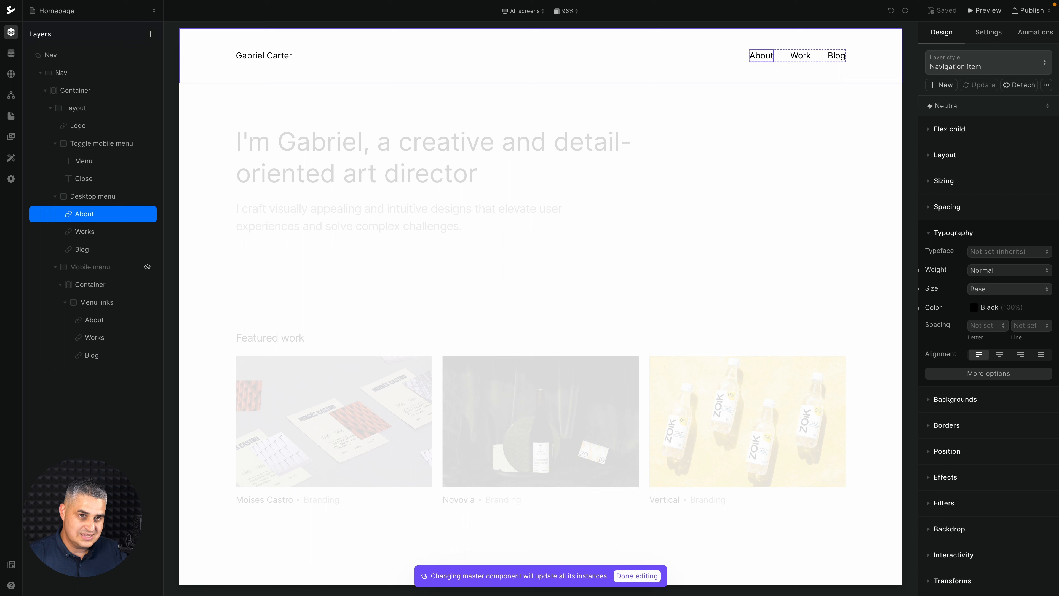
{"action": "left_click", "coordinate": [988, 32]}
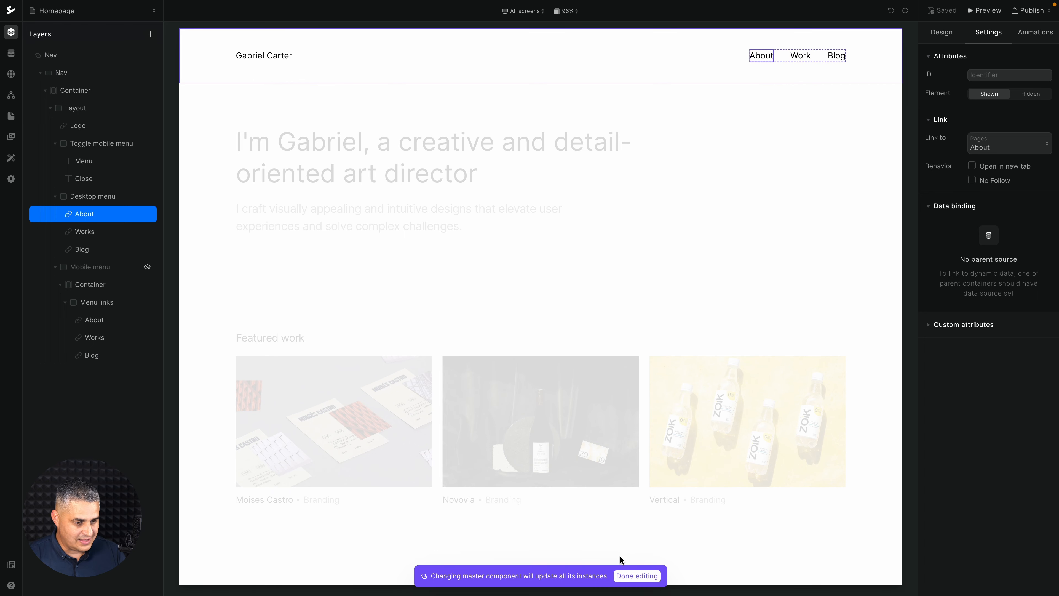
Step: Finish editing the Nav master and add a button below the header's Layout with a 14 px top margin
{"action": "left_click", "coordinate": [638, 577]}
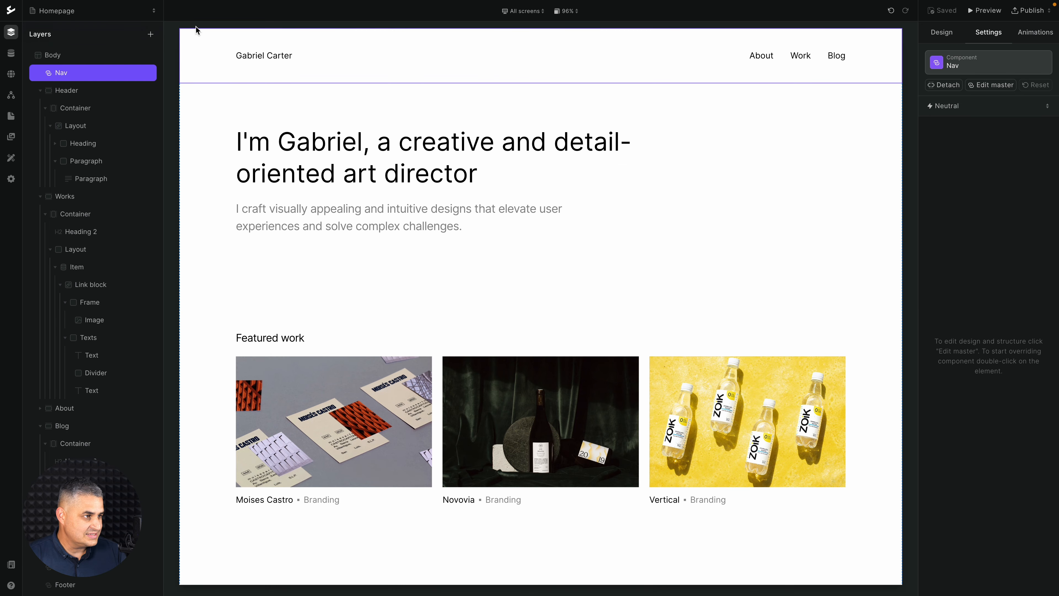
{"action": "left_click", "coordinate": [150, 35]}
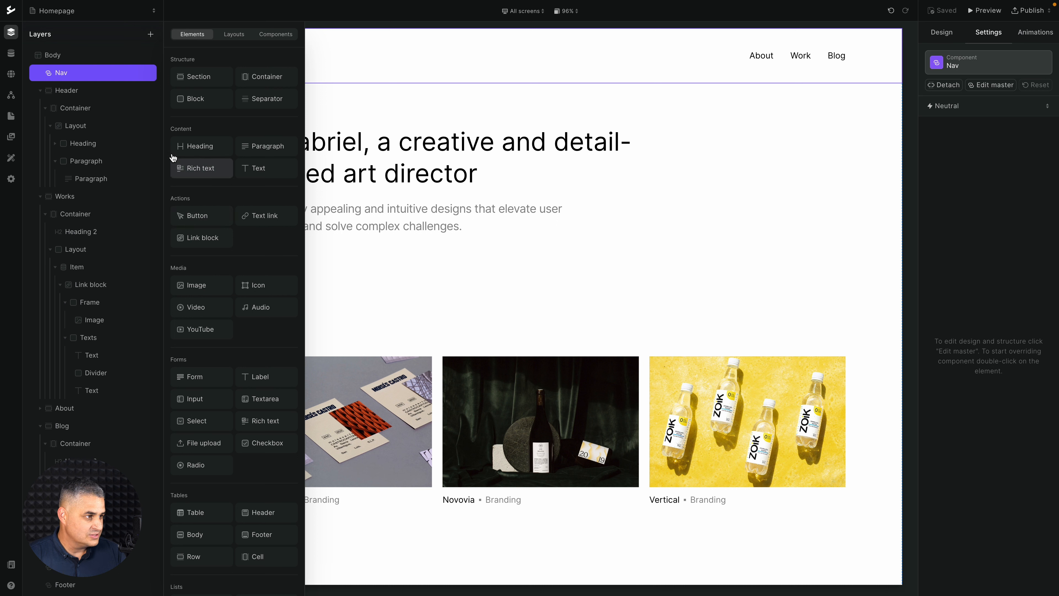
{"action": "left_click", "coordinate": [78, 127]}
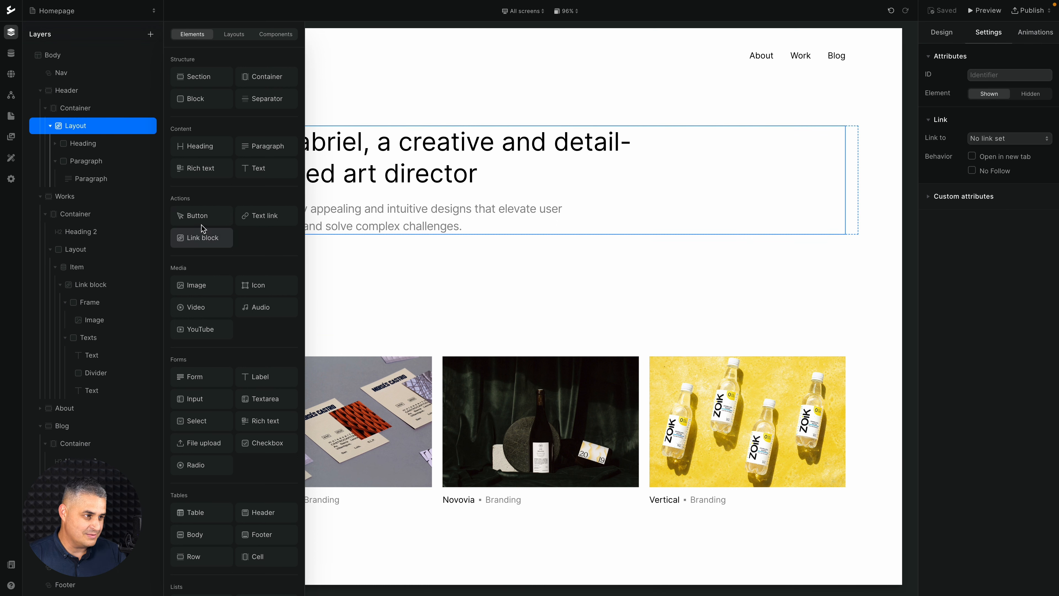
{"action": "left_click", "coordinate": [201, 216]}
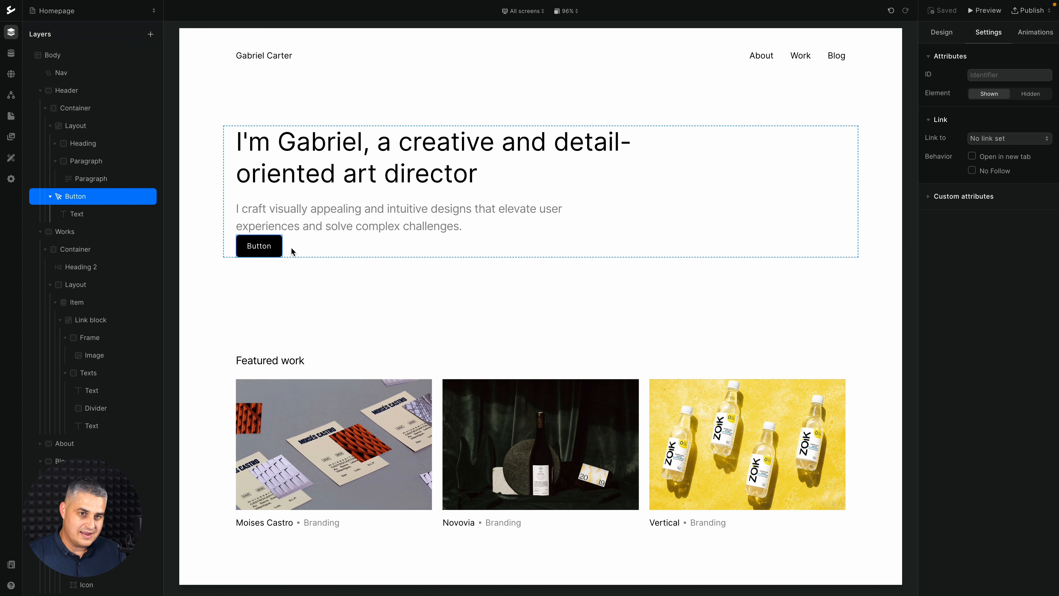
{"action": "left_click", "coordinate": [942, 32]}
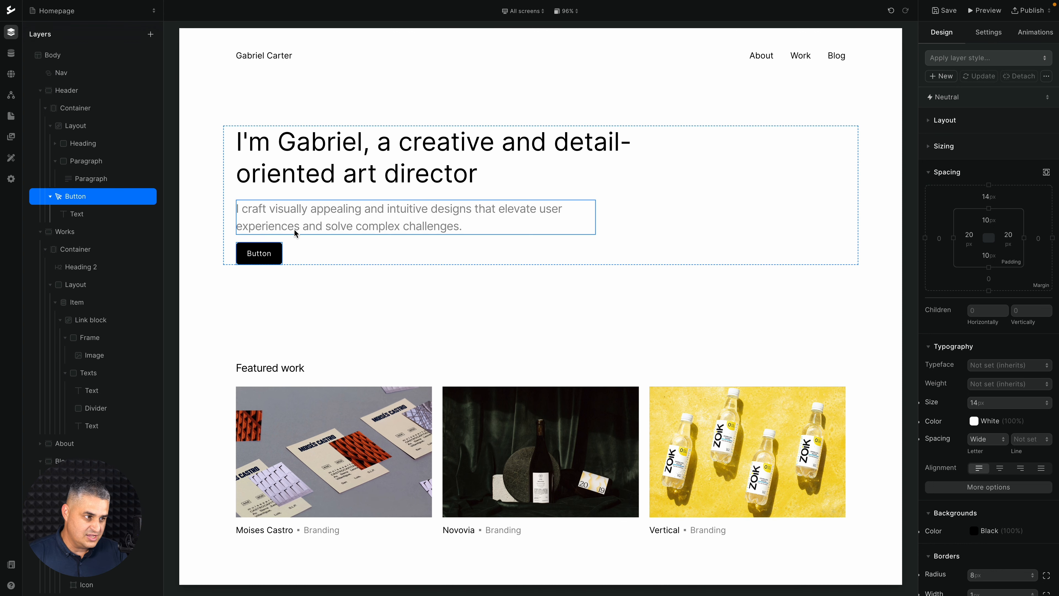
Step: Change the header button's text to "Work with me"
{"action": "double_click", "coordinate": [257, 254]}
{"action": "key", "text": "ctrl+a"}
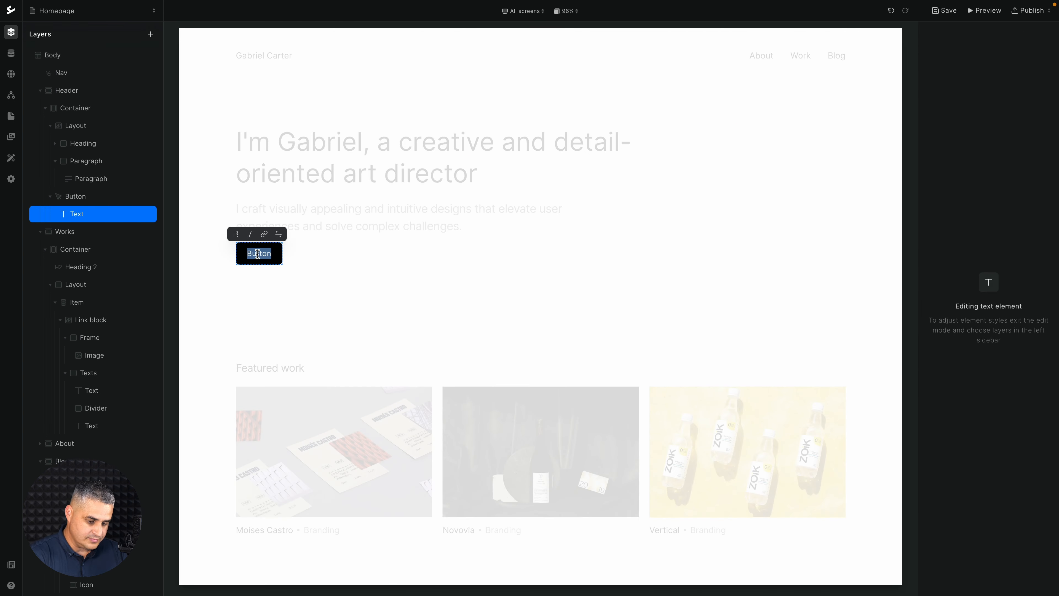
{"action": "type", "text": "Work with me"}
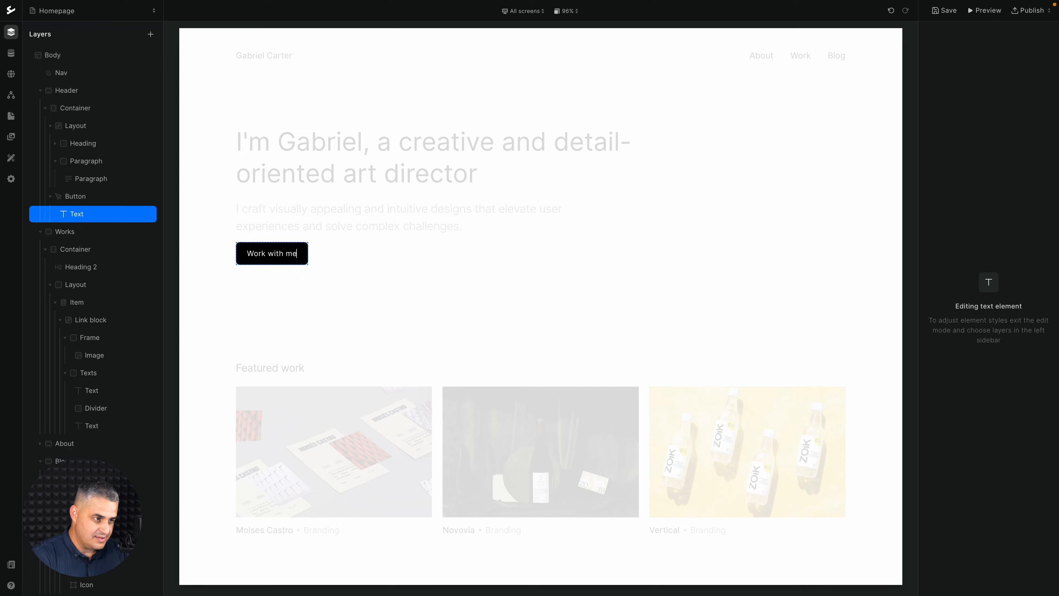
{"action": "left_click", "coordinate": [347, 295]}
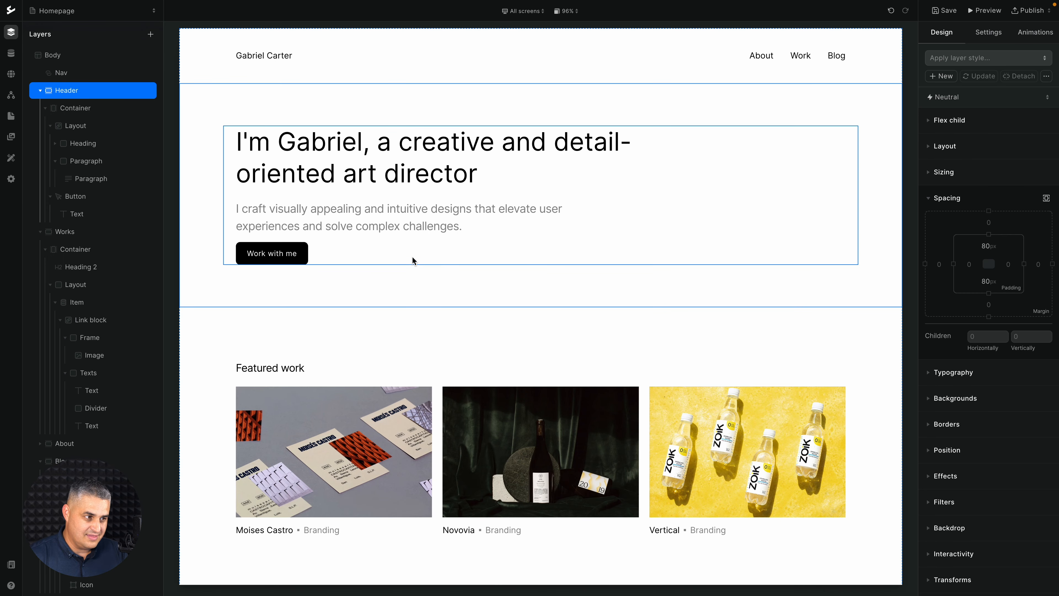
Step: Examine the link destination options available for the "Work with me" button
{"action": "left_click", "coordinate": [304, 251]}
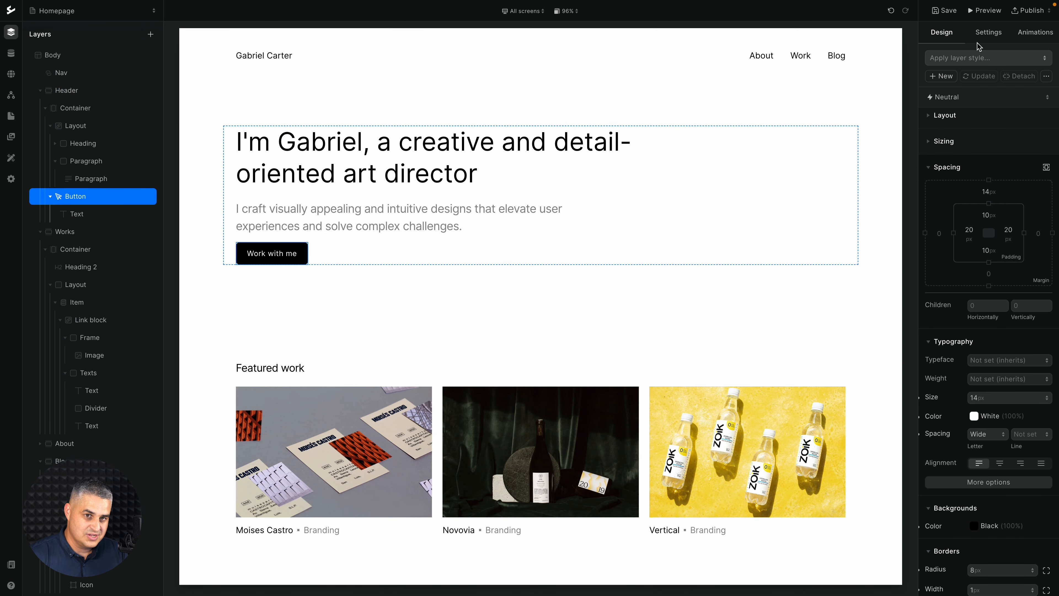
{"action": "left_click", "coordinate": [984, 37]}
{"action": "left_click", "coordinate": [992, 138]}
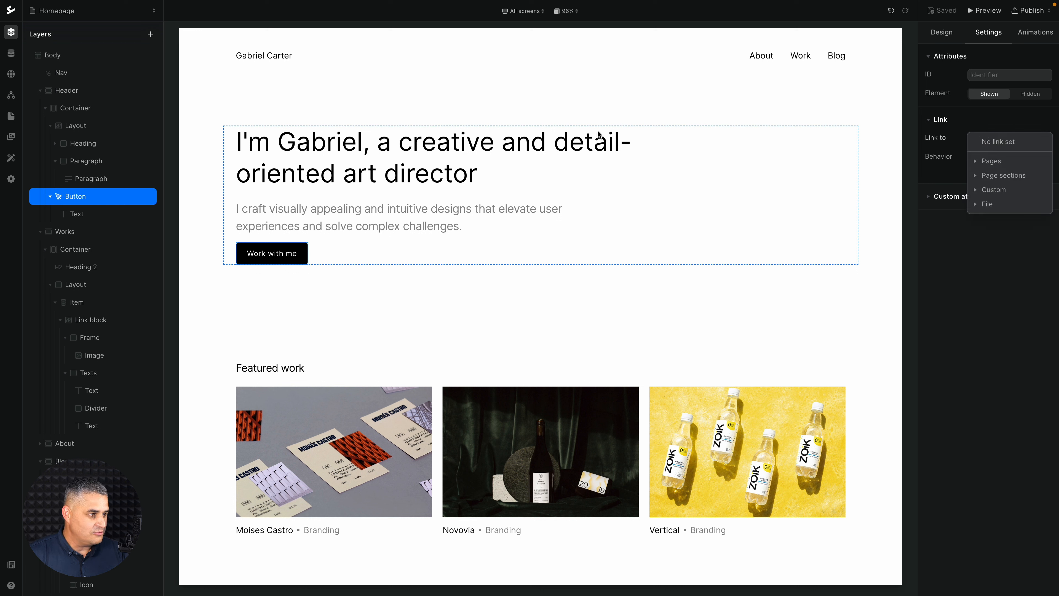
Step: Try to move the button inside the header's Layout link block and dismiss the notification
{"action": "left_click_drag", "start_coordinate": [79, 197], "coordinate": [79, 131]}
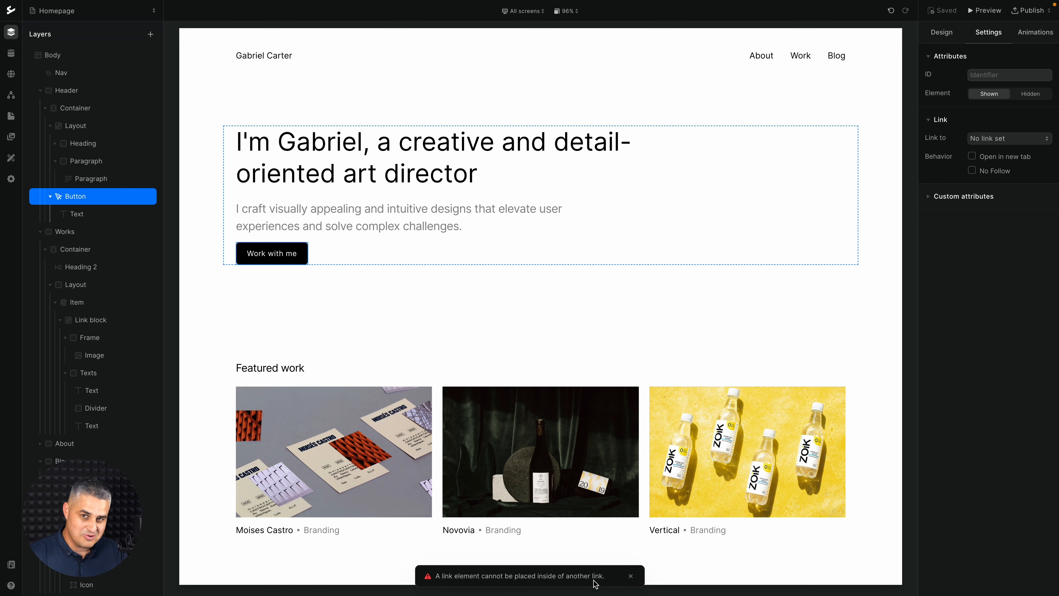
{"action": "left_click", "coordinate": [631, 577]}
{"action": "left_click", "coordinate": [632, 580]}
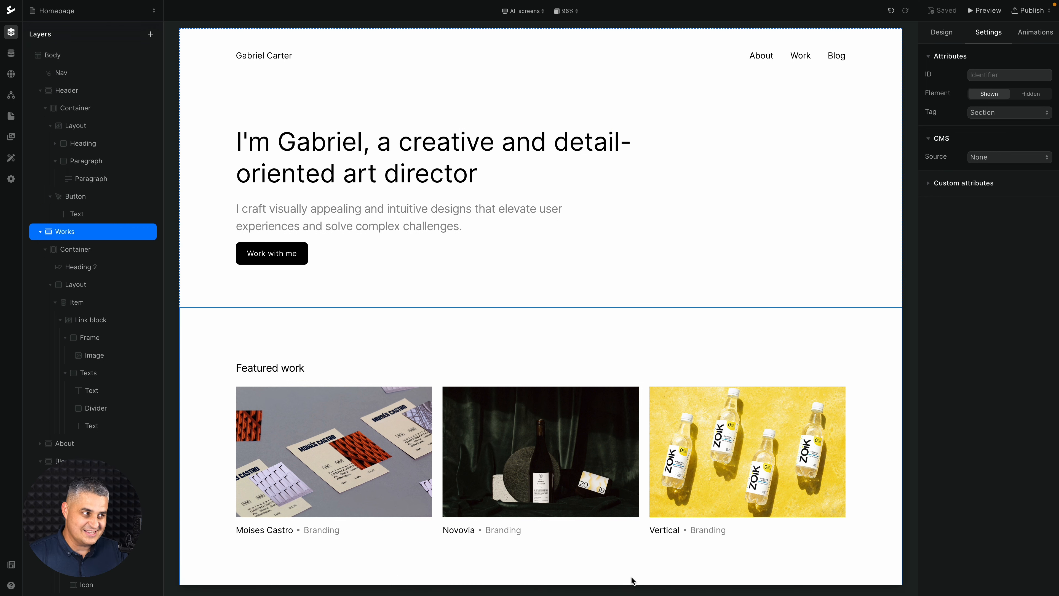